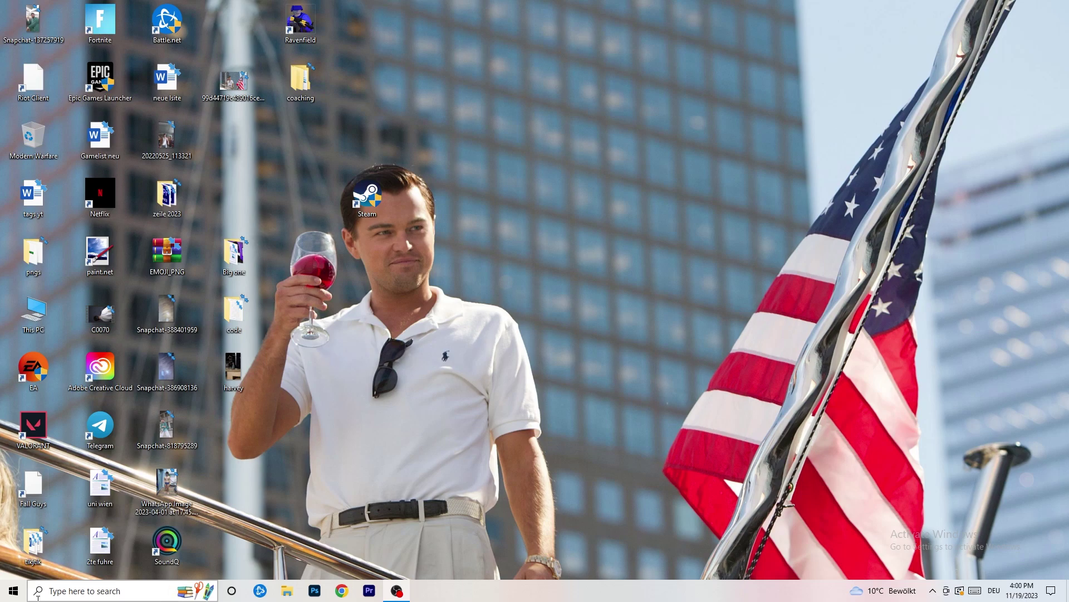
# - Press the Windows key to show the Start menu's app list and tiles
pyautogui.press('super')
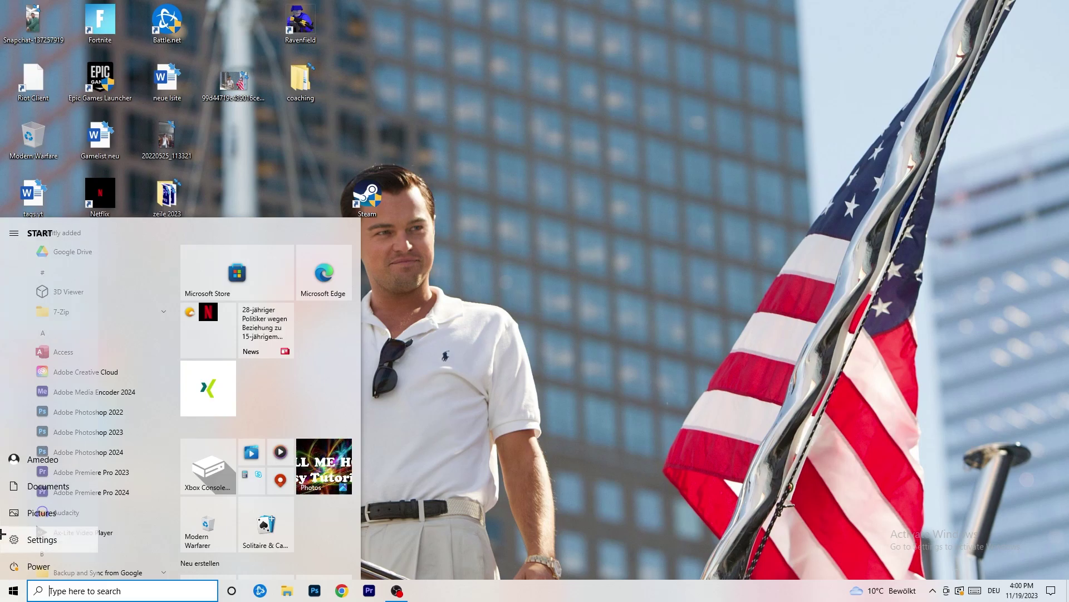
# - Open Settings and go to Gaming, landing on the Xbox Game Bar page
pyautogui.click(14, 539)
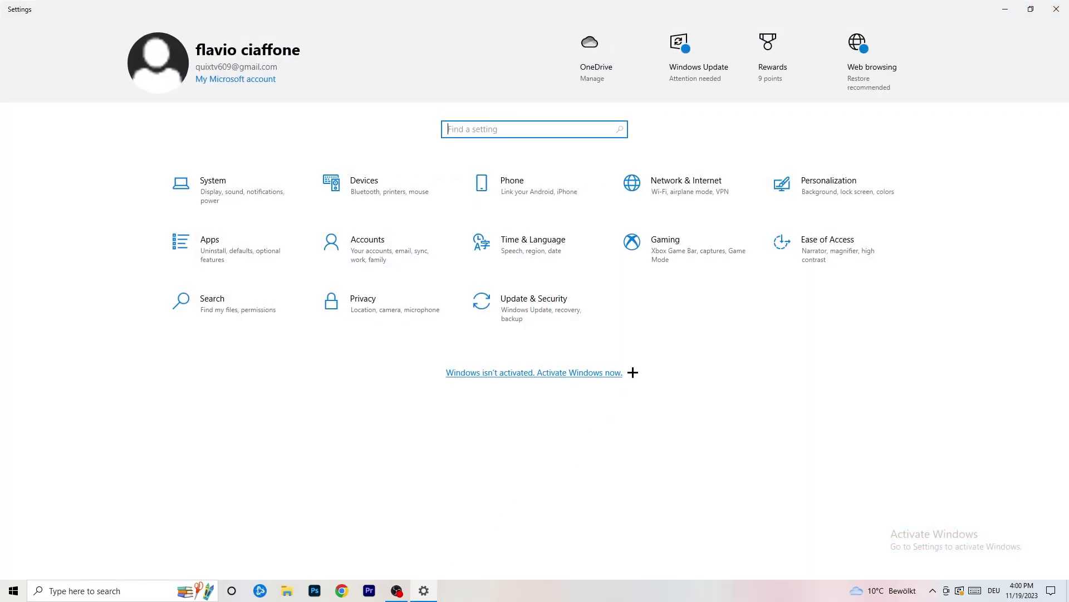
pyautogui.click(691, 266)
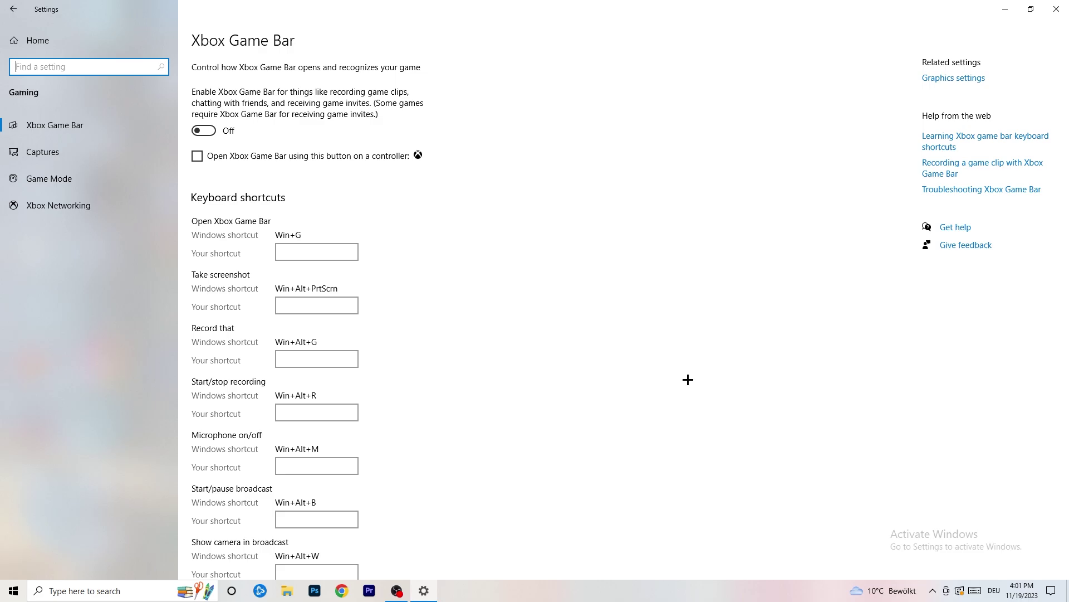
# - Keep the Captures maximum recording length at 2 hours, confirm Game Mode is on, and close Settings
pyautogui.click(89, 154)
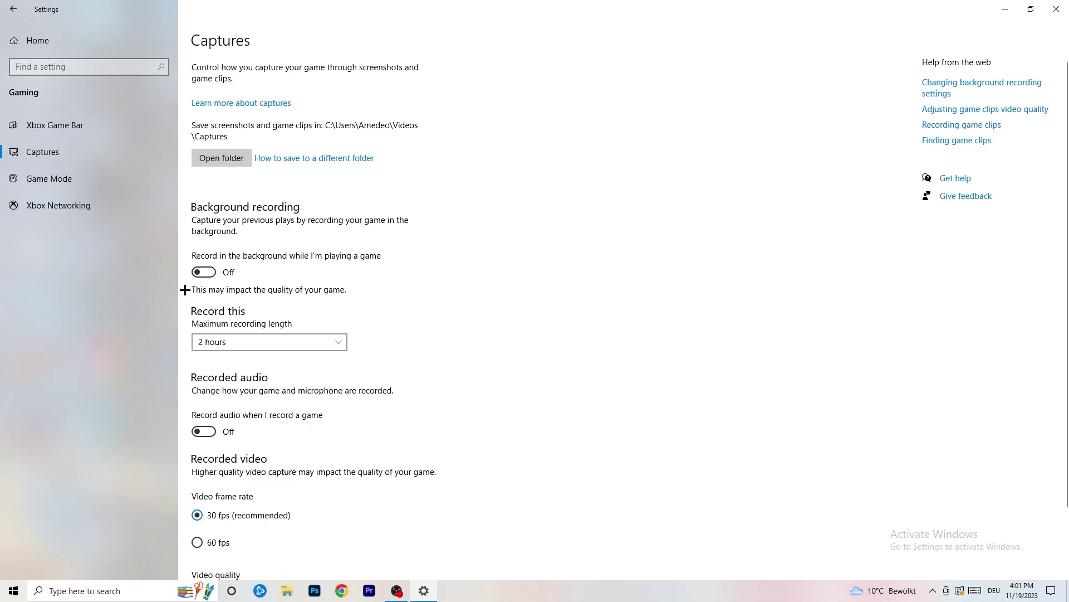
pyautogui.click(259, 343)
pyautogui.click(436, 307)
pyautogui.click(315, 341)
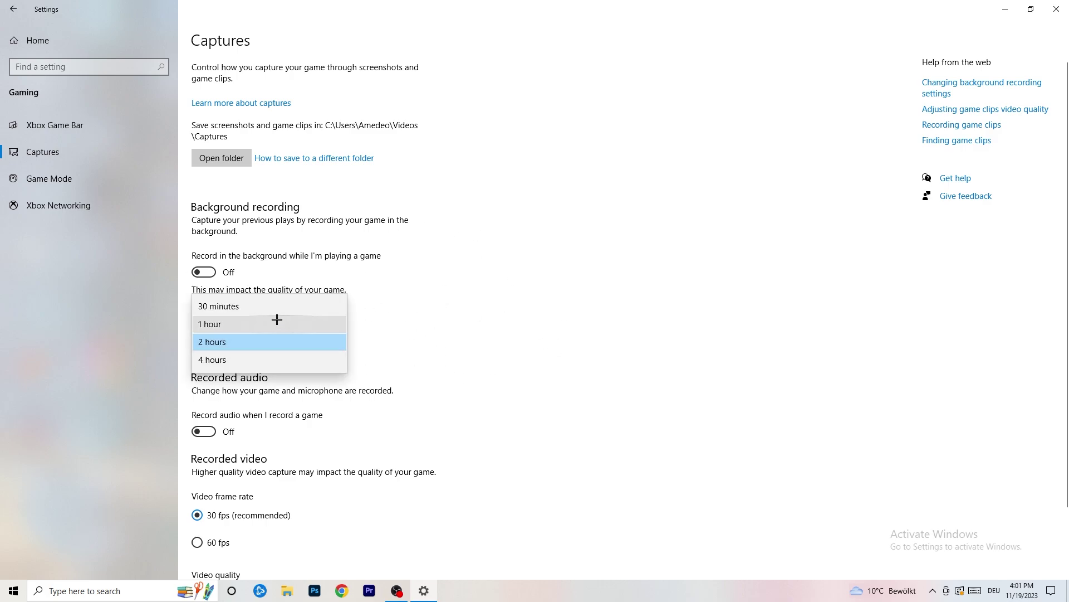
pyautogui.click(685, 278)
pyautogui.scroll(-3, 404, 417)
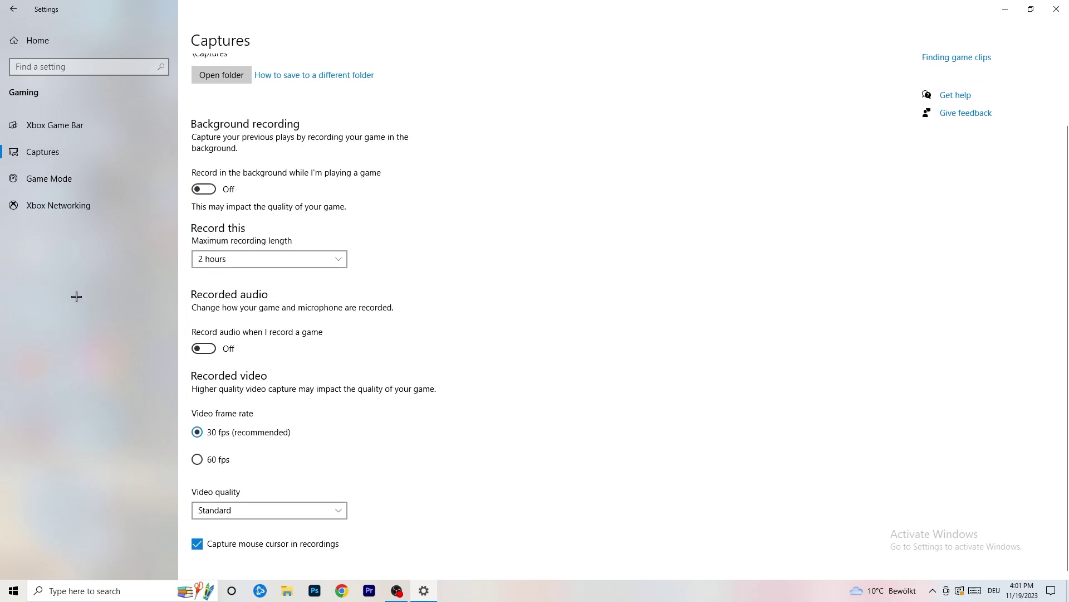
pyautogui.click(78, 175)
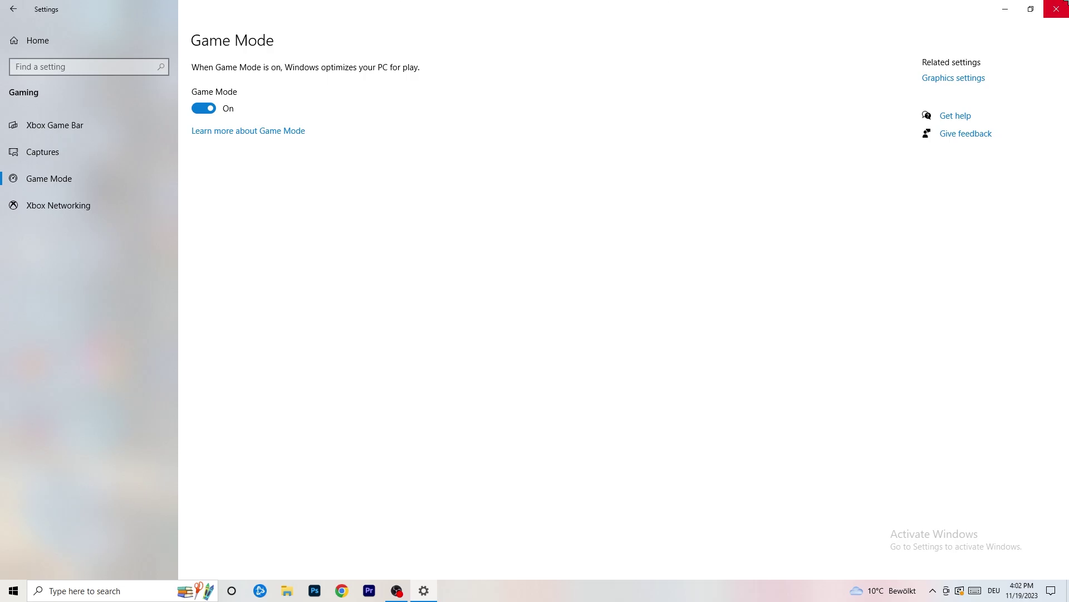
pyautogui.click(1057, 9)
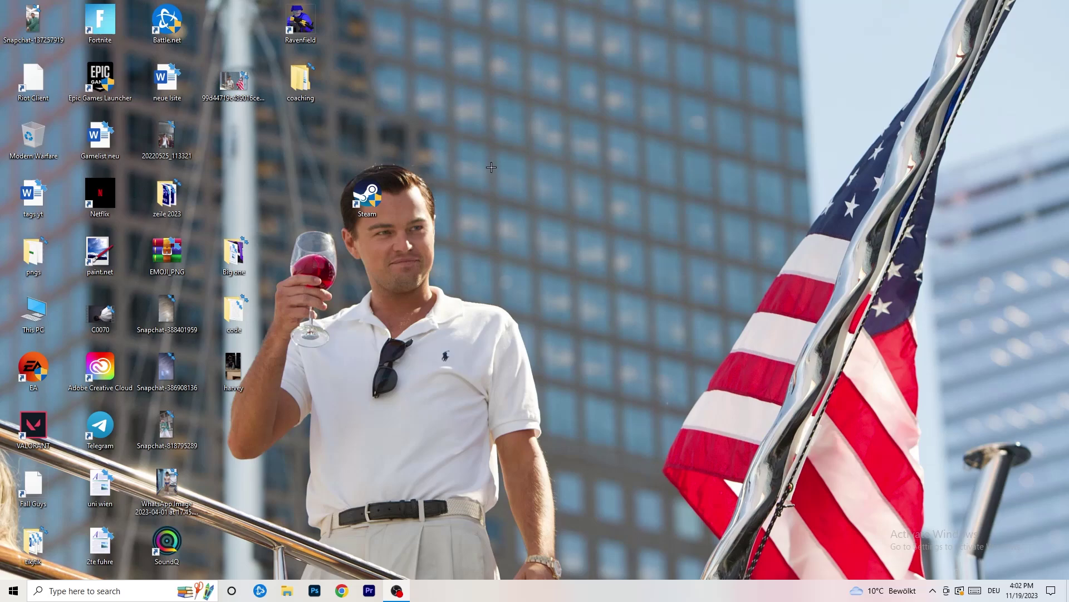
# - Launch Task Manager from the taskbar menu and maximize it
pyautogui.moveTo(519, 588); pyautogui.dragTo(376, 523)
pyautogui.rightClick(529, 596)
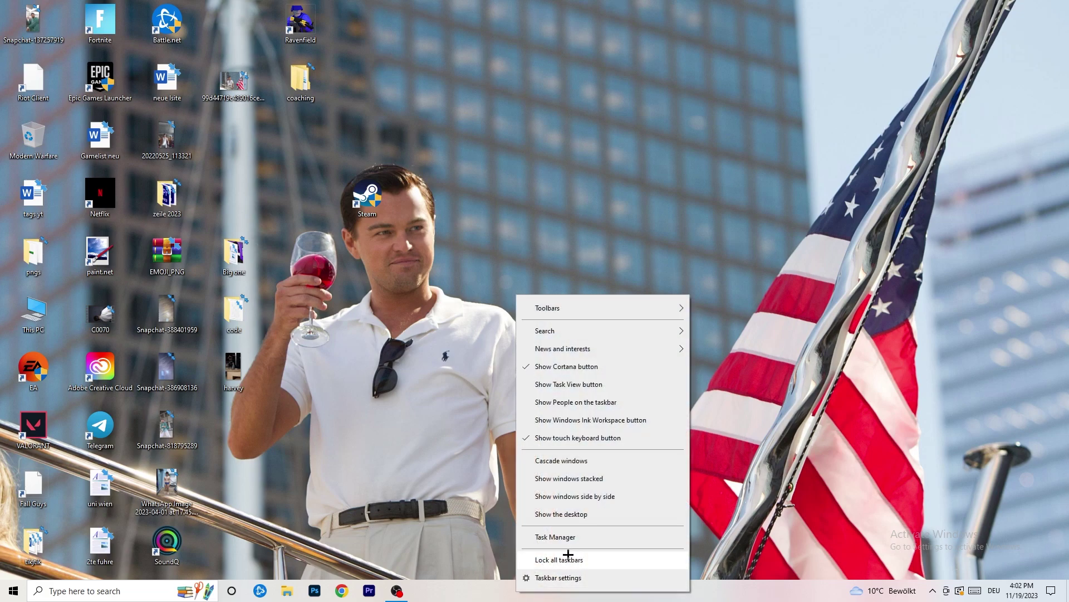
pyautogui.click(576, 538)
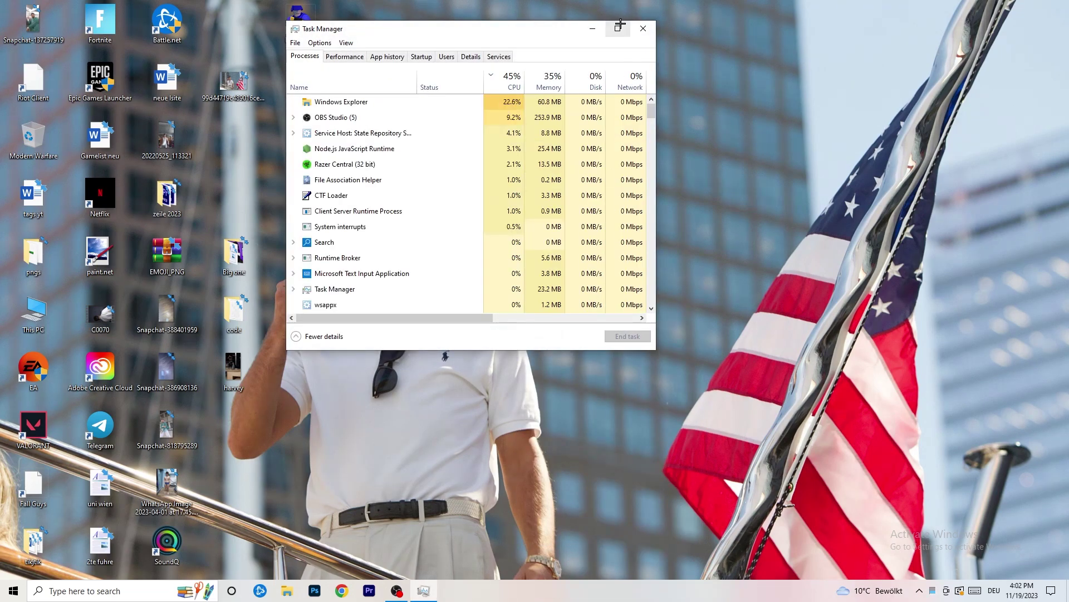
pyautogui.click(618, 29)
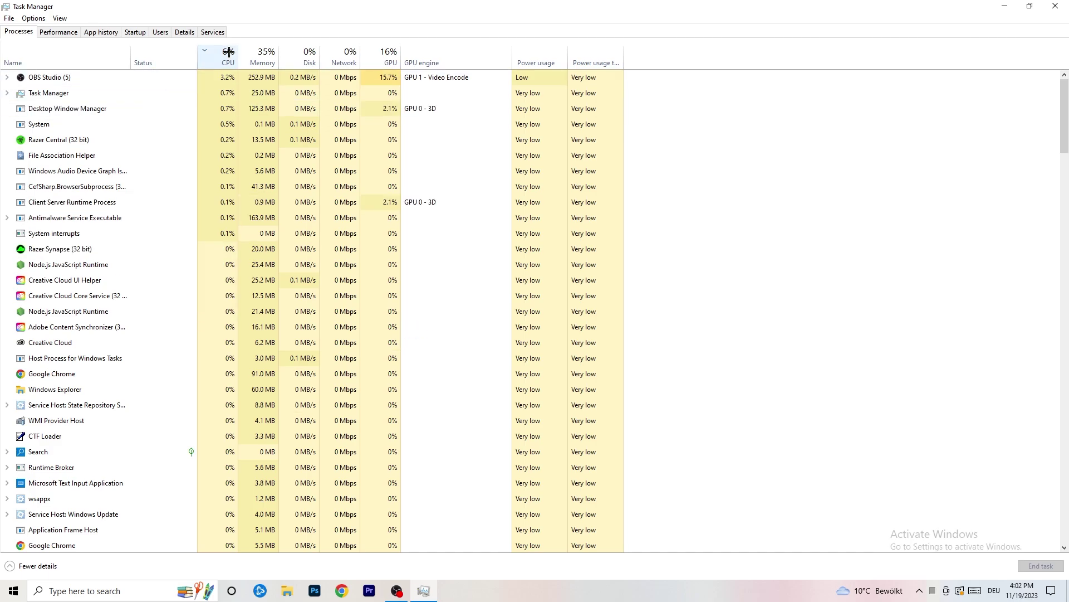
# - Sort processes by GPU, then by CPU, and switch to the Details list
pyautogui.click(388, 52)
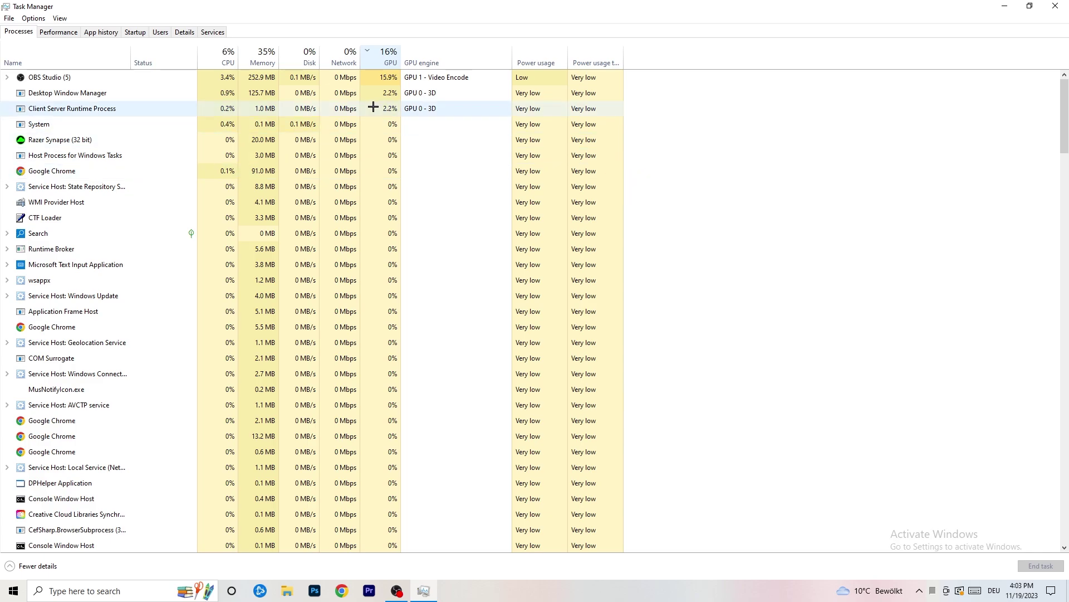
pyautogui.rightClick(388, 82)
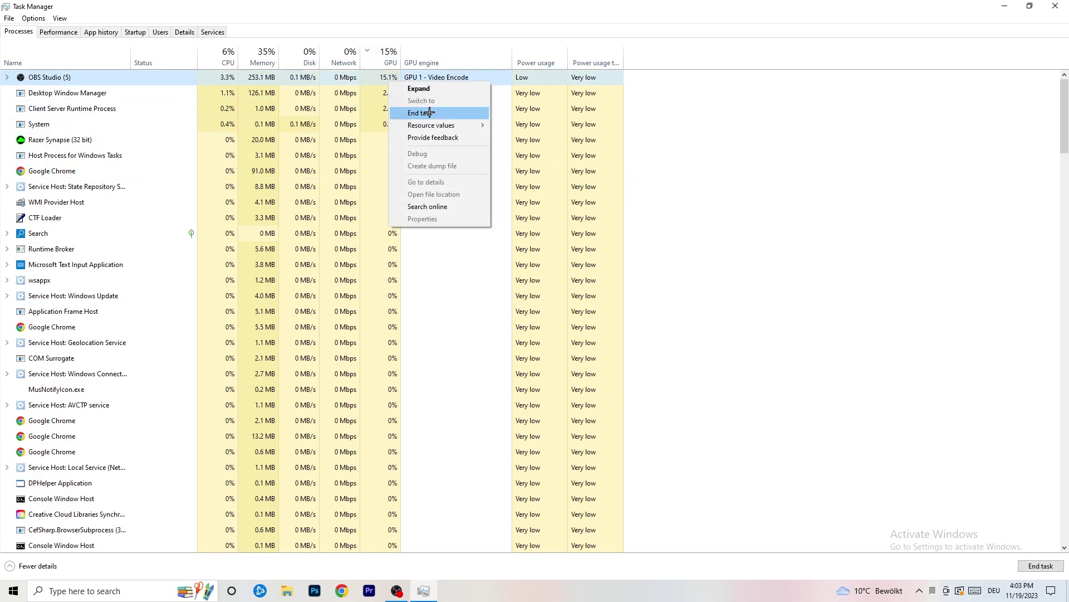
pyautogui.click(875, 101)
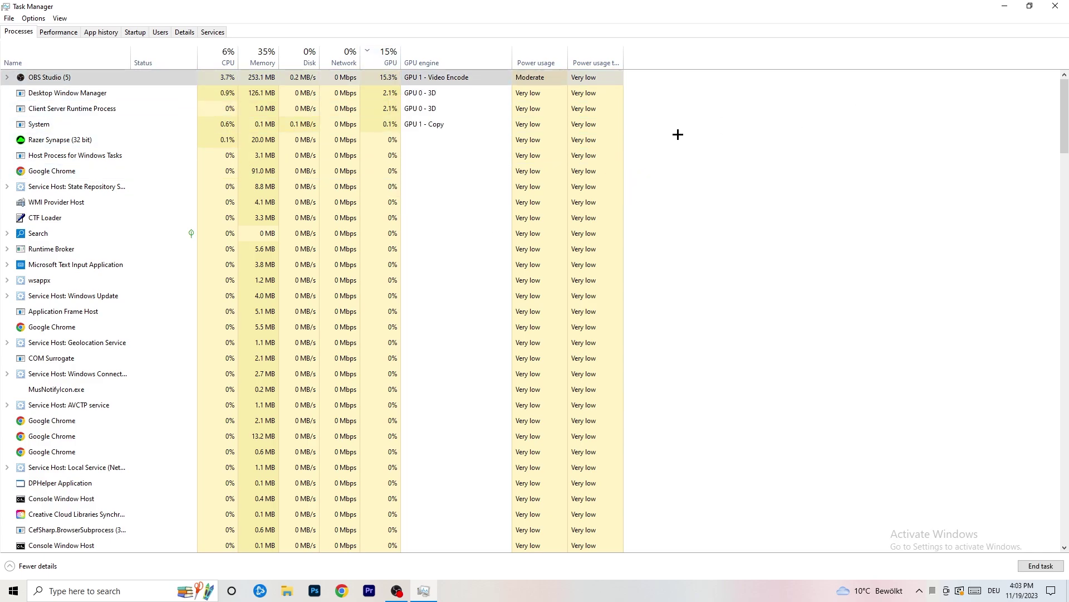
pyautogui.click(233, 51)
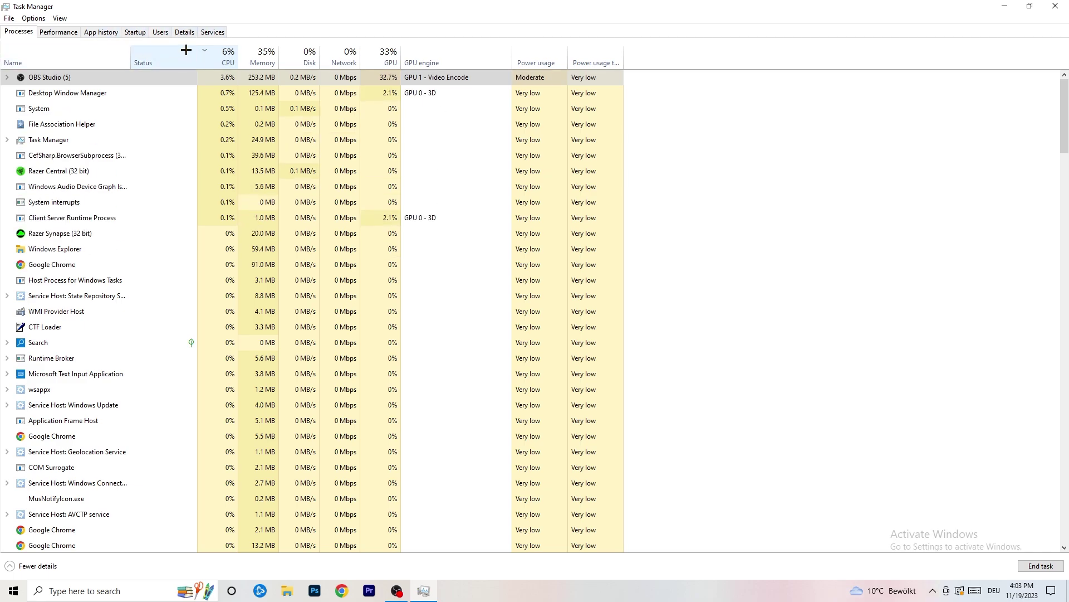
pyautogui.click(186, 31)
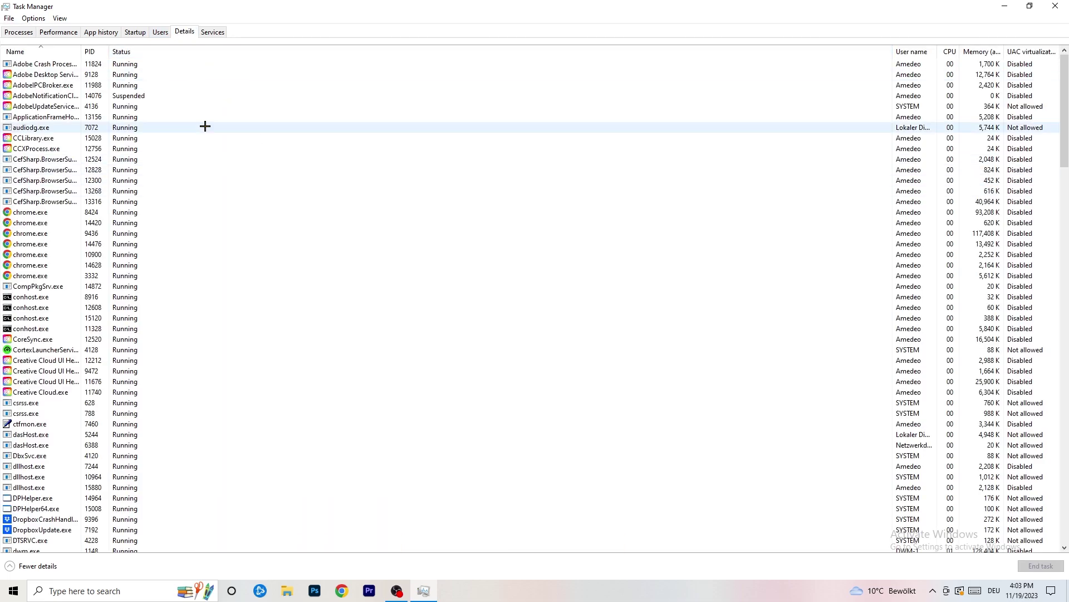
# - Inspect Creative Cloud UI Helper's Set priority options, then view the Startup apps list
pyautogui.scroll(-10, 162, 291)
pyautogui.scroll(10, 157, 288)
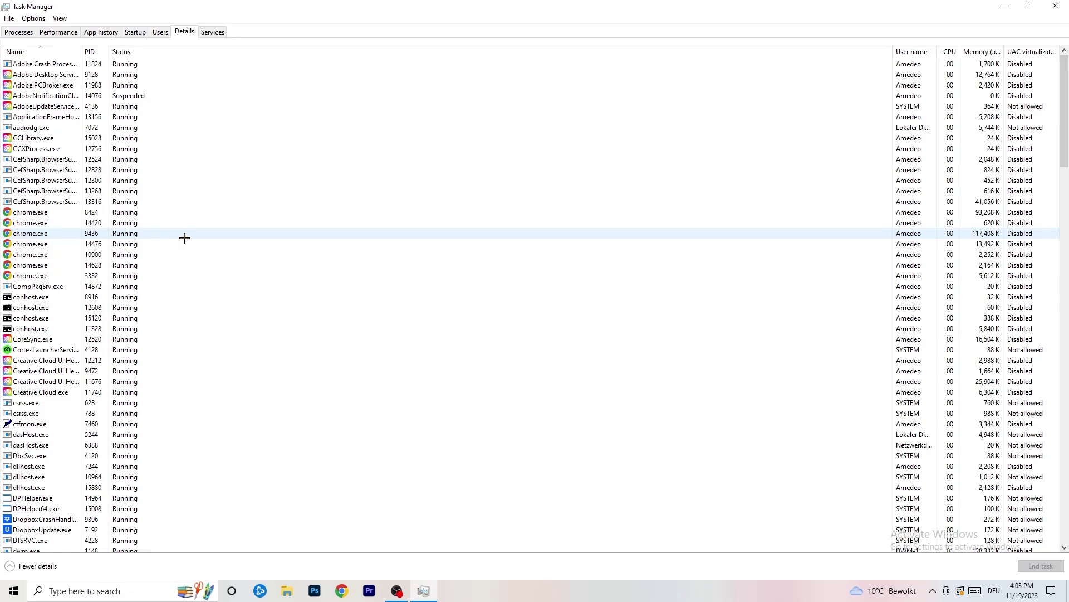
pyautogui.scroll(-3, 58, 298)
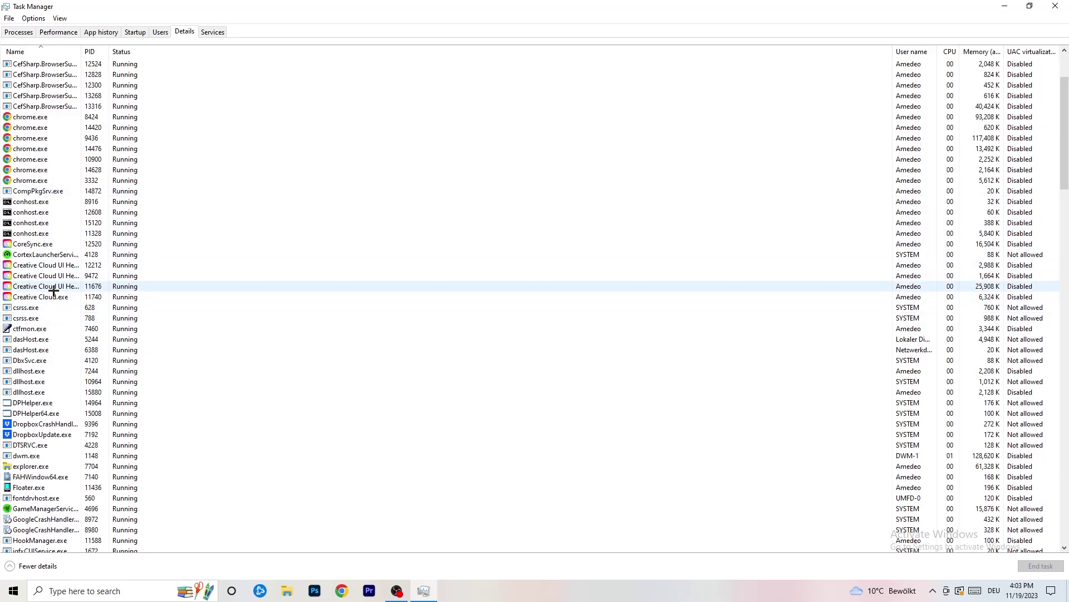
pyautogui.click(45, 287)
pyautogui.rightClick(44, 287)
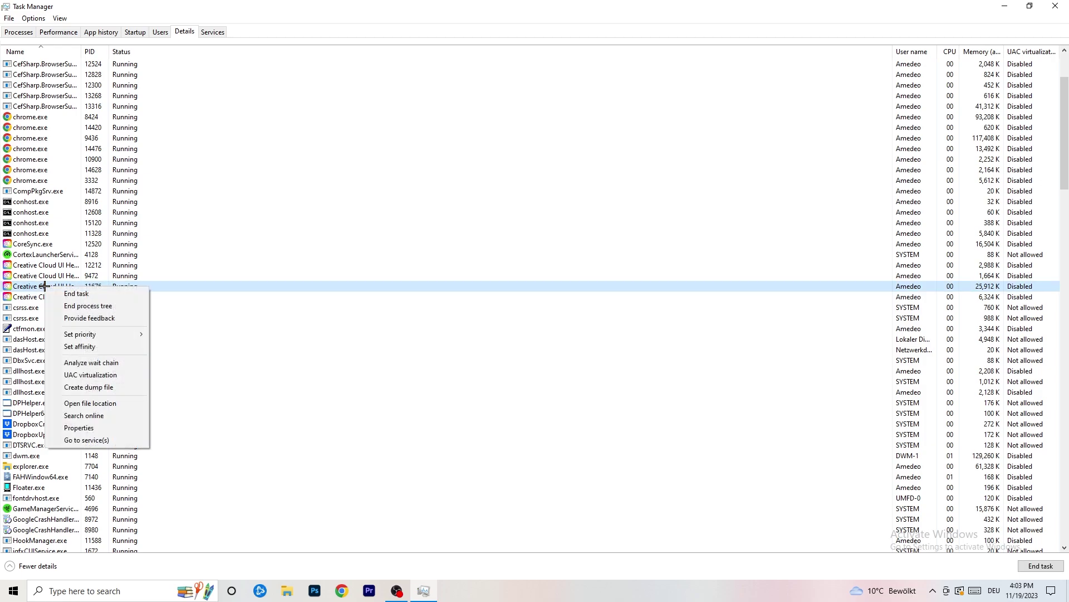
pyautogui.moveTo(91, 333)
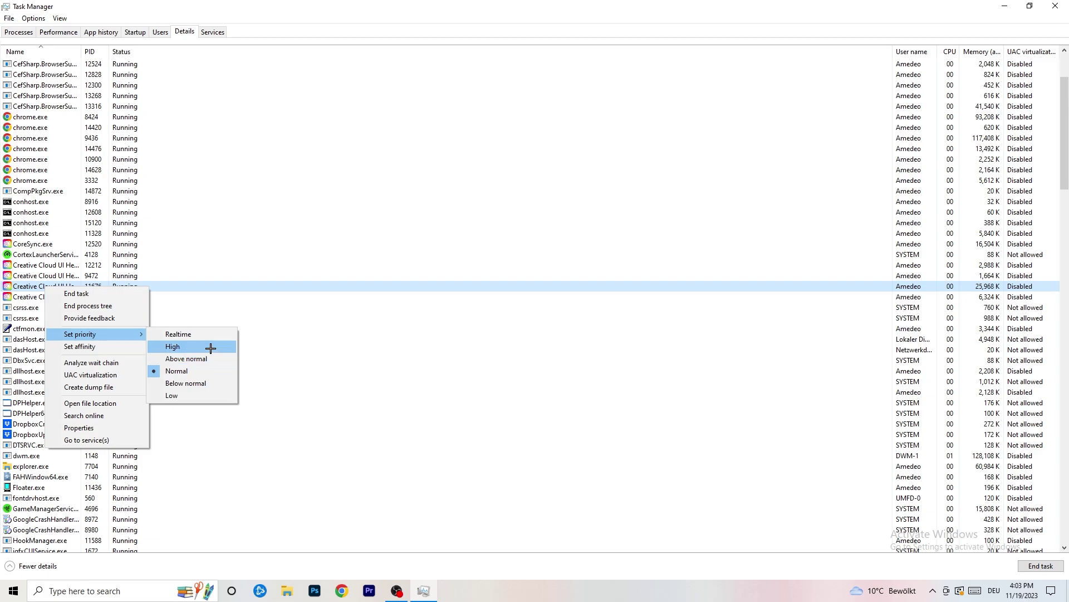
pyautogui.click(146, 36)
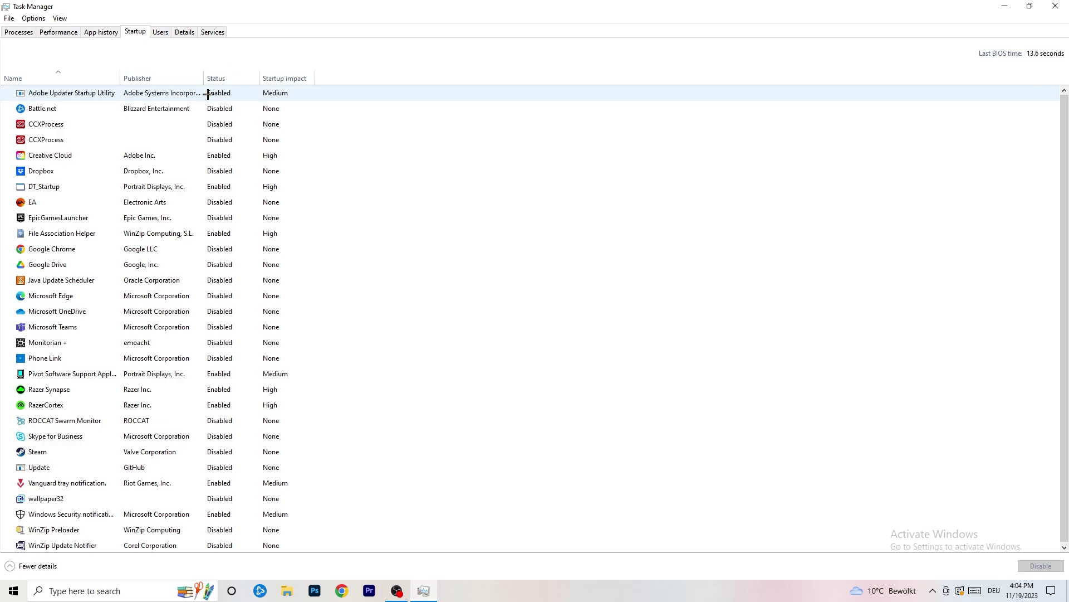
# - Leave DT_Startup enabled and close Task Manager
pyautogui.rightClick(243, 182)
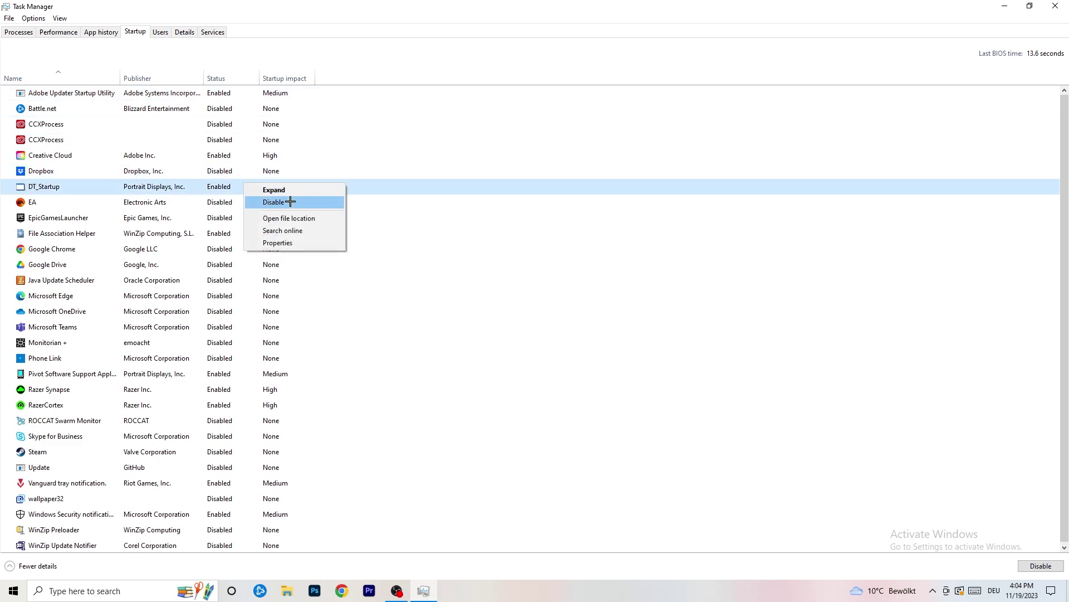
pyautogui.click(600, 54)
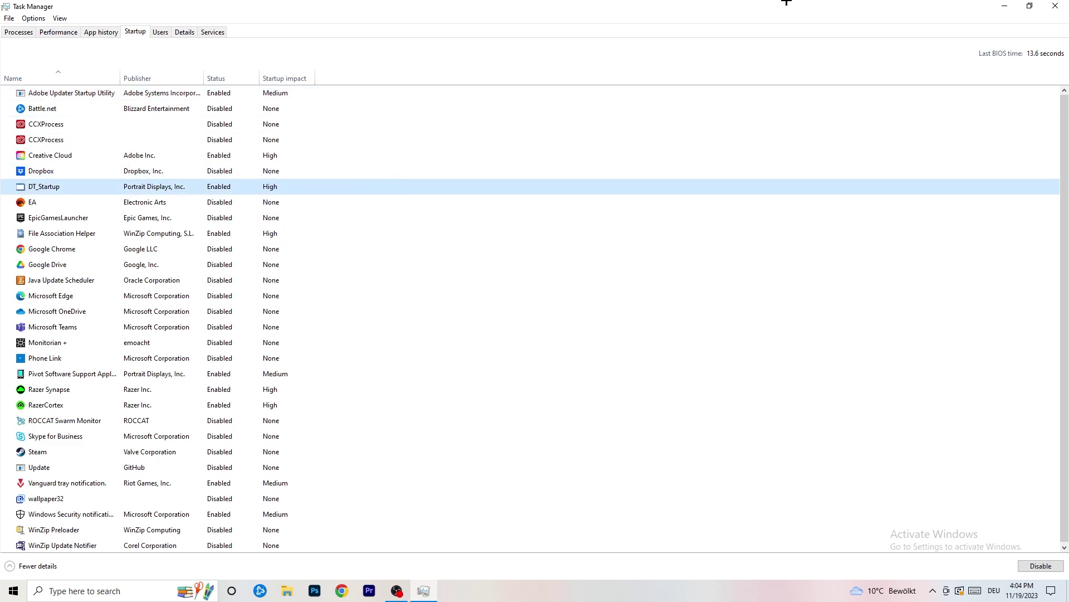
pyautogui.click(1055, 6)
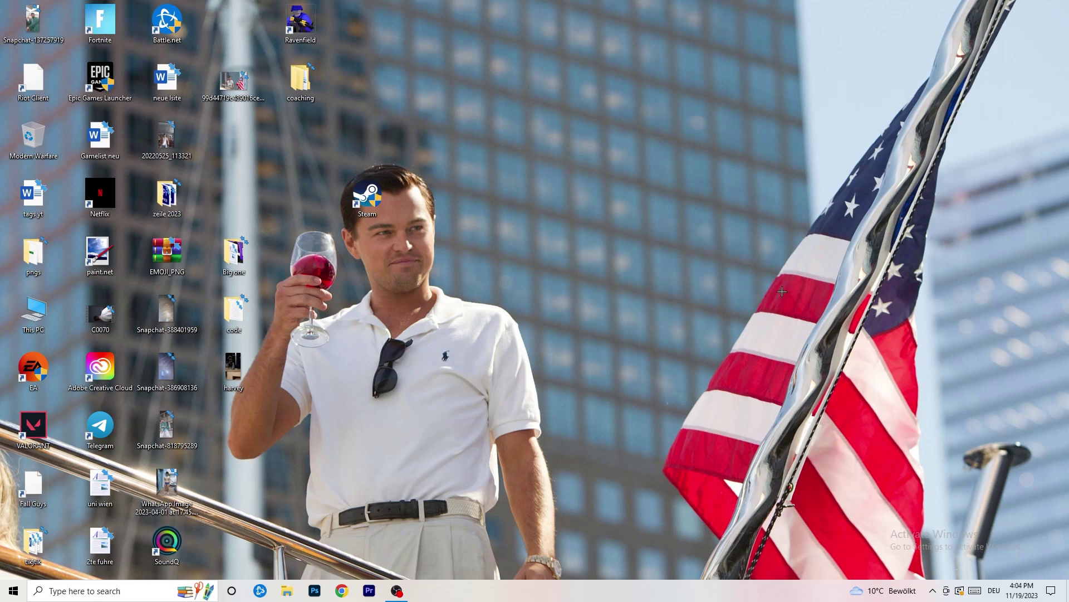
# - Open Settings to the System > Display page for display 1
pyautogui.click(5, 597)
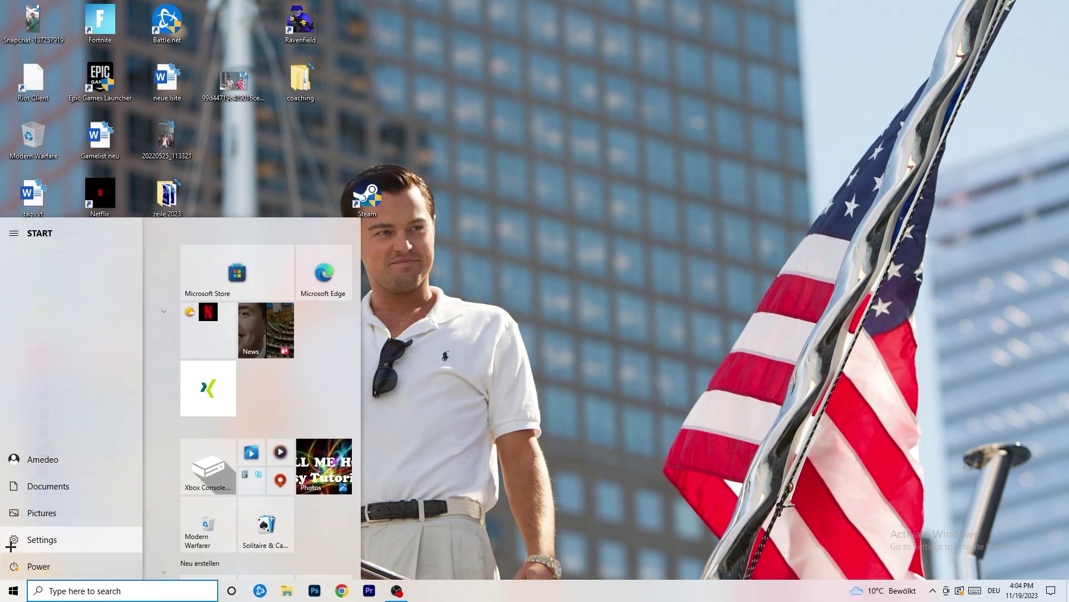
pyautogui.click(14, 539)
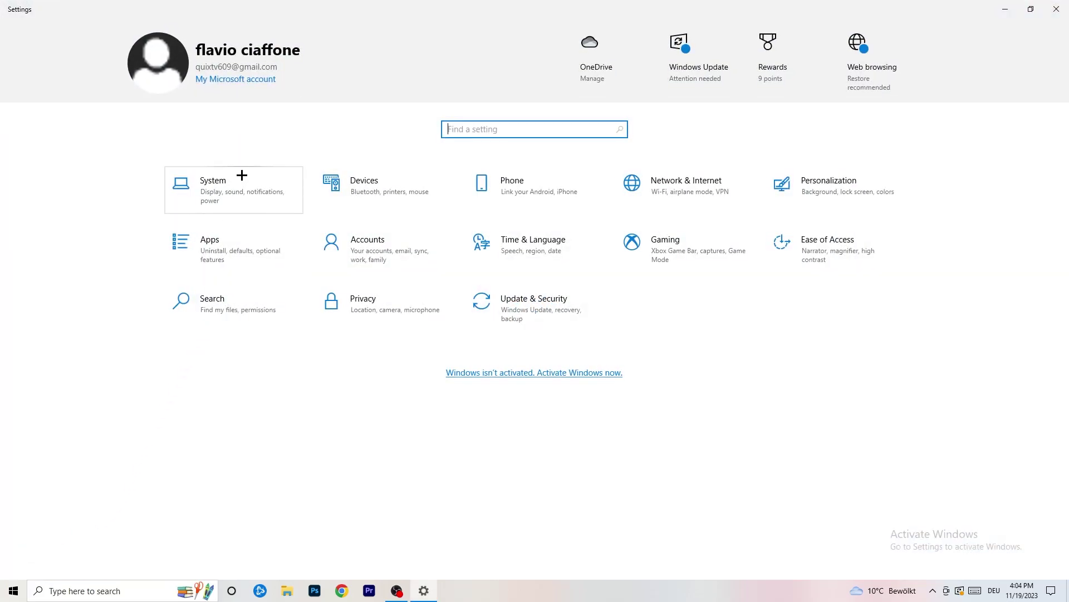
pyautogui.click(252, 180)
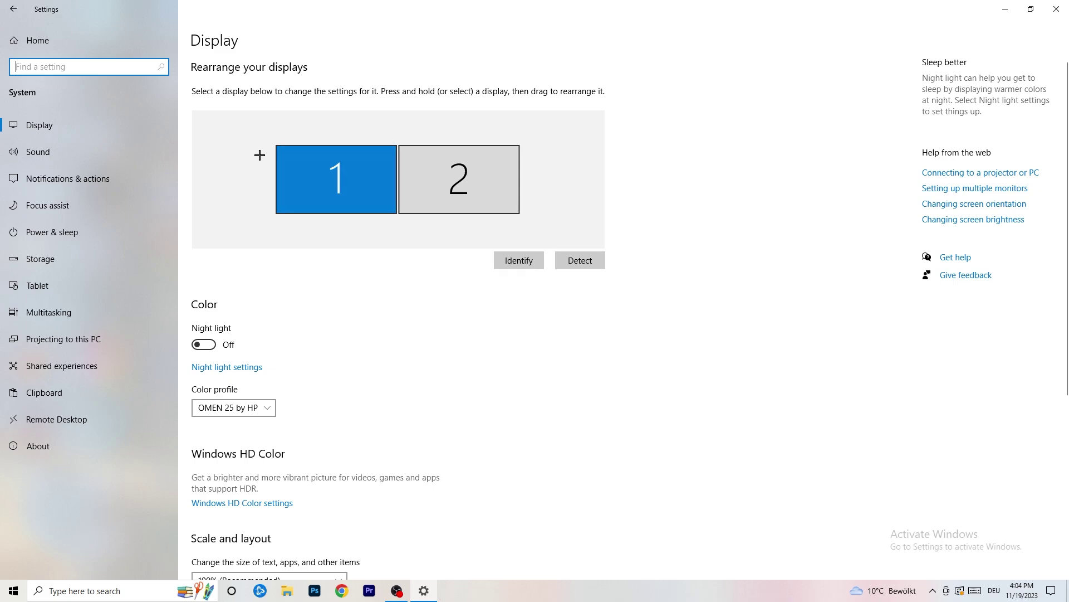
pyautogui.click(304, 169)
# - Keep scaling at 100% (Recommended) with the 1920 × 1080 resolution
pyautogui.scroll(-5, 389, 203)
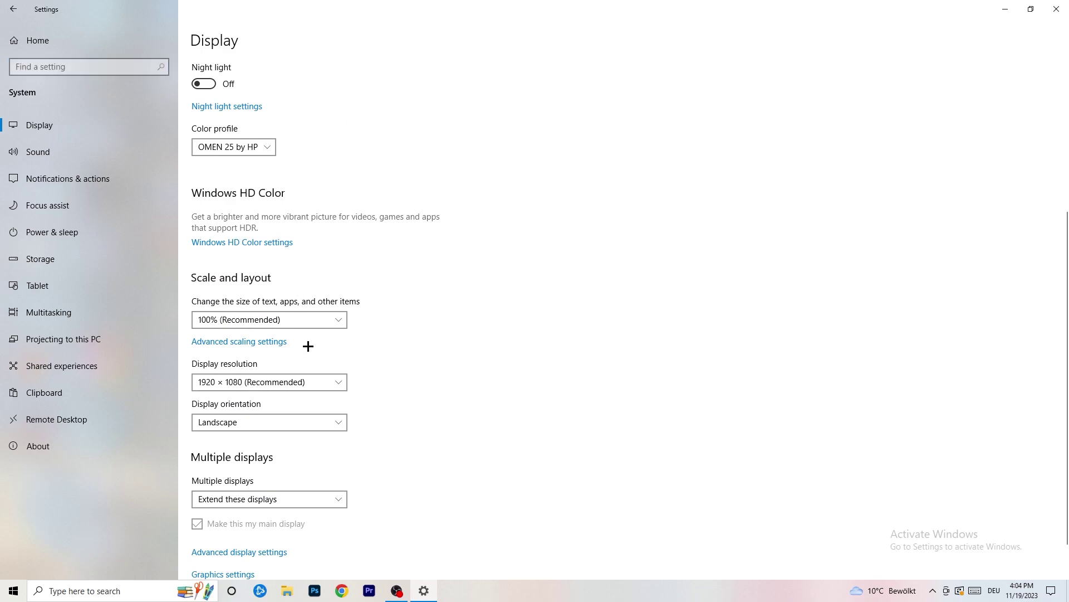
pyautogui.click(306, 320)
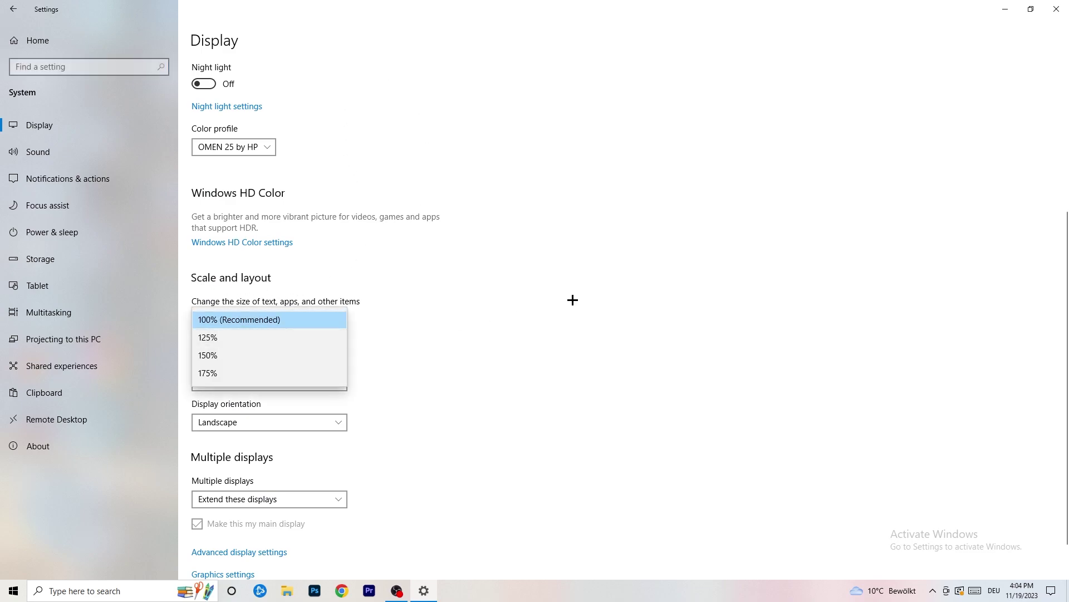
pyautogui.click(454, 306)
pyautogui.scroll(-1, 456, 306)
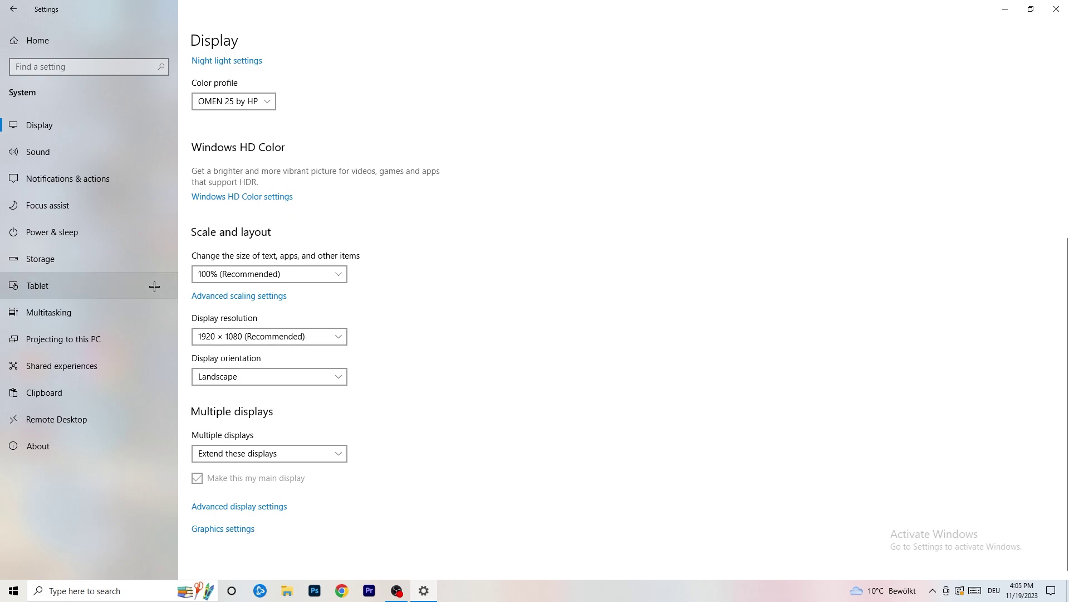
# - Review Power & sleep (screen 10 min, sleep 30 min) and Power Options, keeping the Balanced plan
pyautogui.click(83, 235)
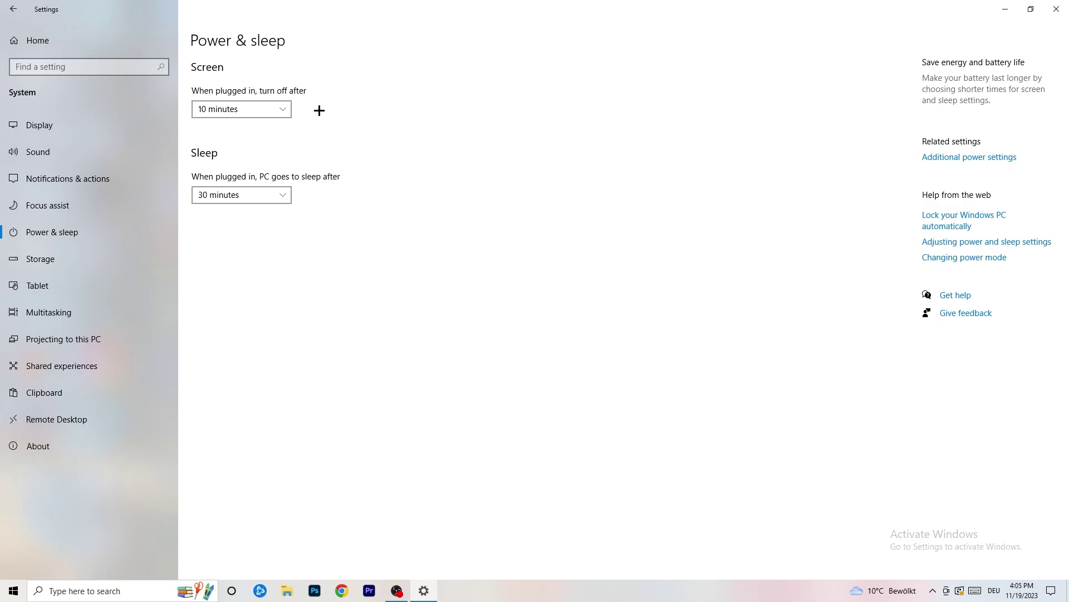
pyautogui.click(969, 158)
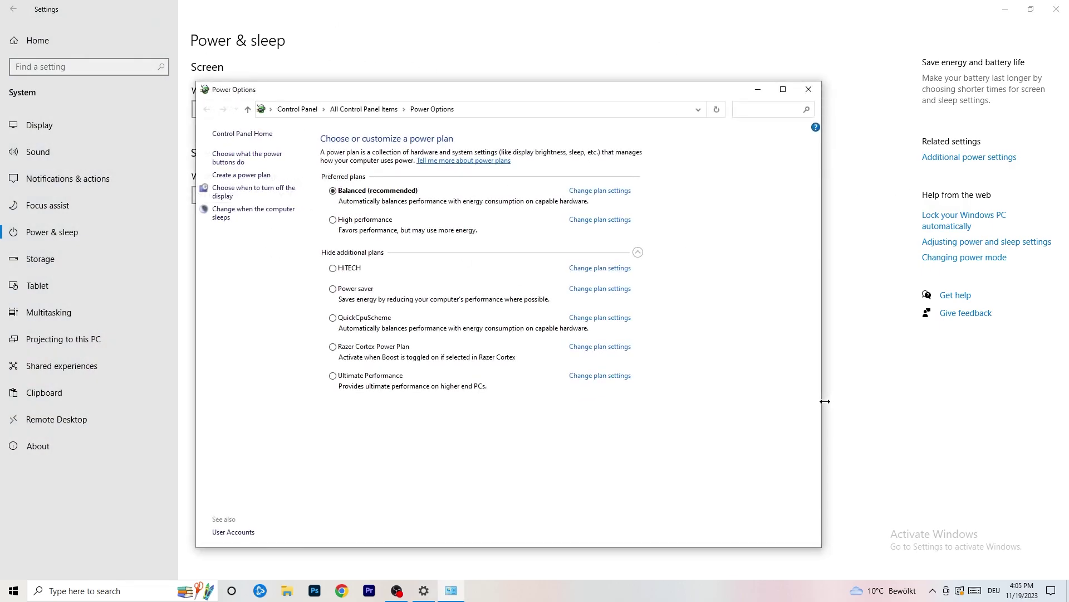
pyautogui.click(637, 251)
pyautogui.click(638, 252)
pyautogui.click(810, 92)
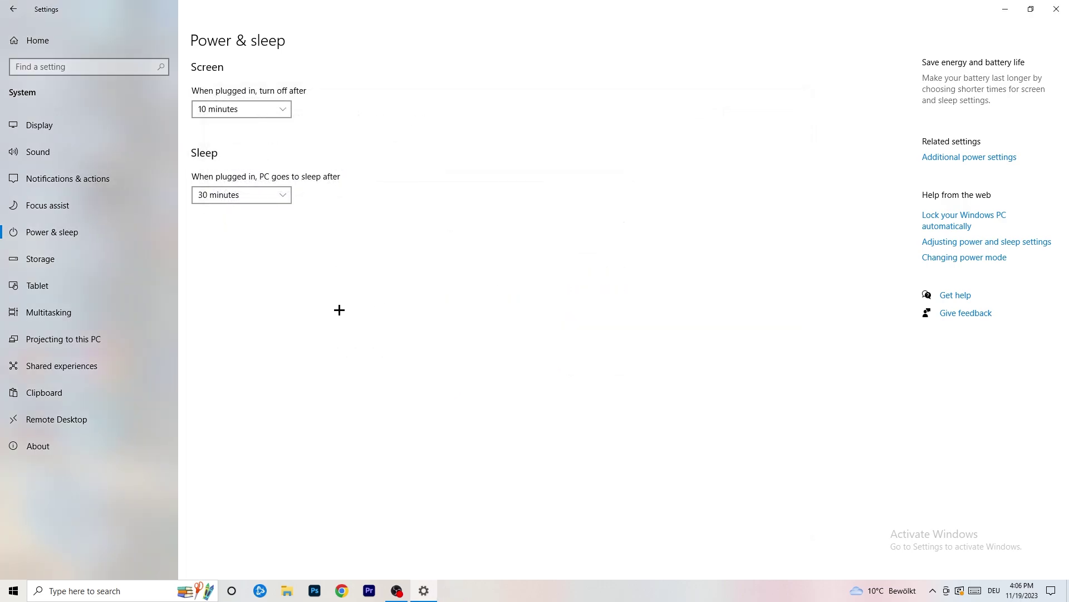
# - Open Storage Sense settings and turn on deleting temporary files apps aren't using
pyautogui.click(73, 266)
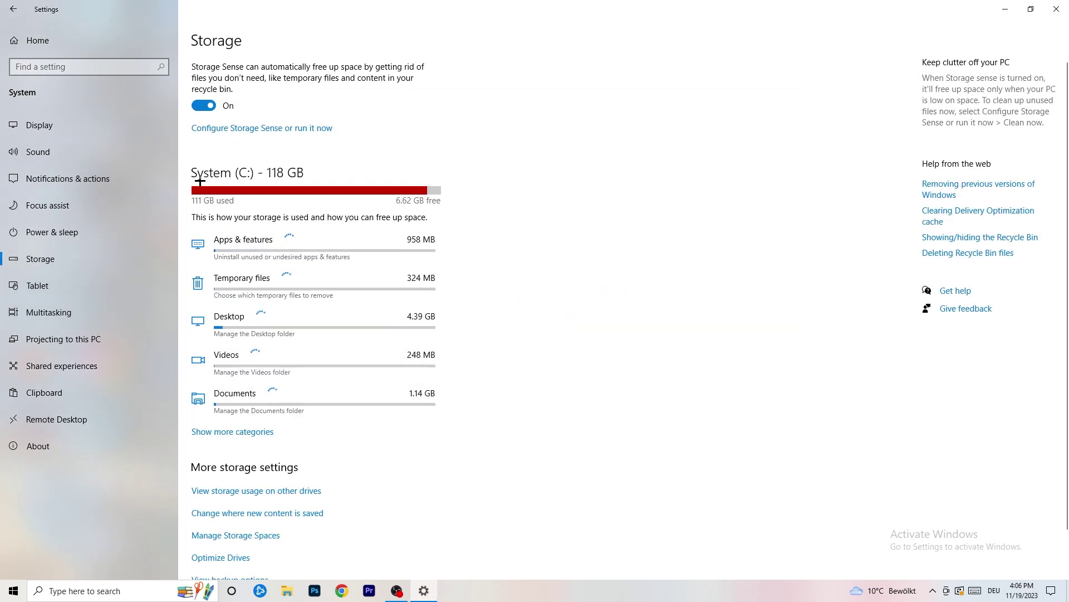
pyautogui.click(269, 130)
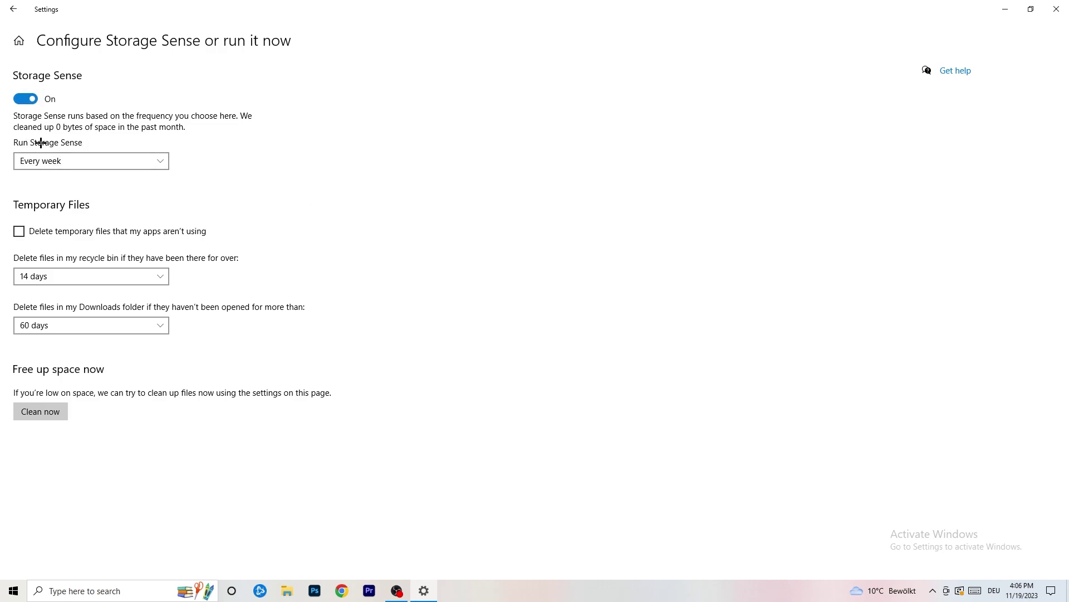
pyautogui.click(65, 232)
# - Keep Recycle Bin cleanup at 14 days and Downloads cleanup at 60 days
pyautogui.click(84, 277)
pyautogui.click(282, 272)
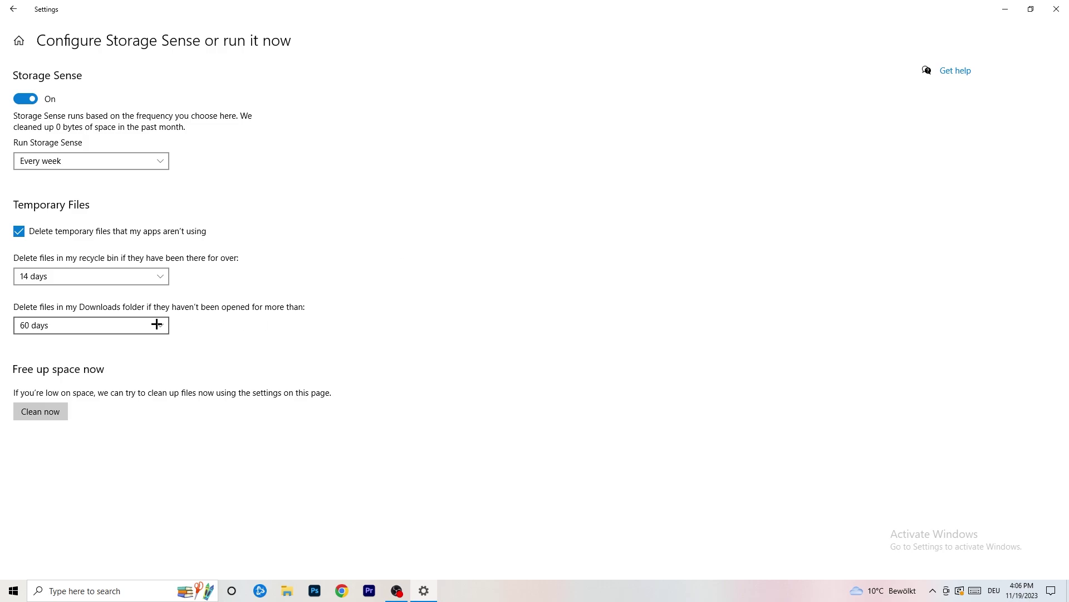
pyautogui.click(98, 325)
pyautogui.click(98, 326)
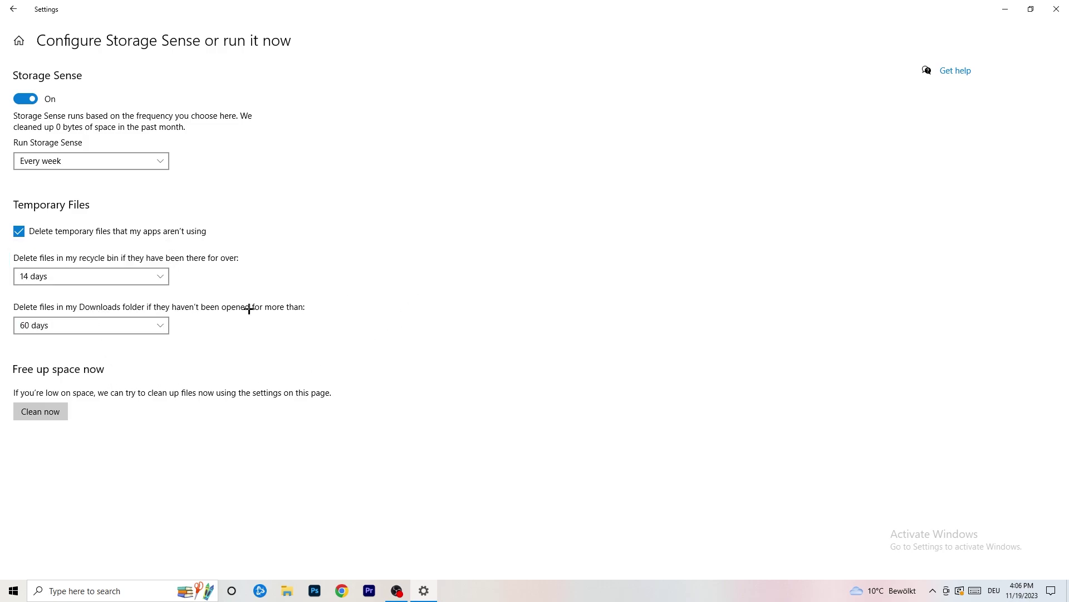
pyautogui.click(109, 334)
pyautogui.click(210, 318)
# - Check Windows Update's pending 2023-11 cumulative update, then close Settings
pyautogui.click(13, 9)
pyautogui.click(13, 10)
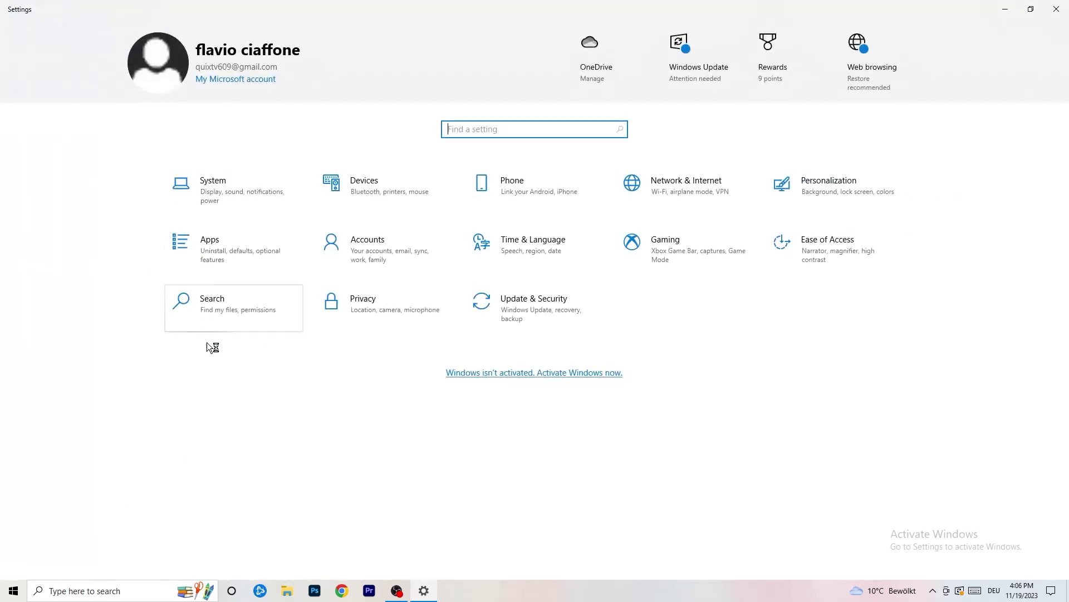
pyautogui.click(527, 313)
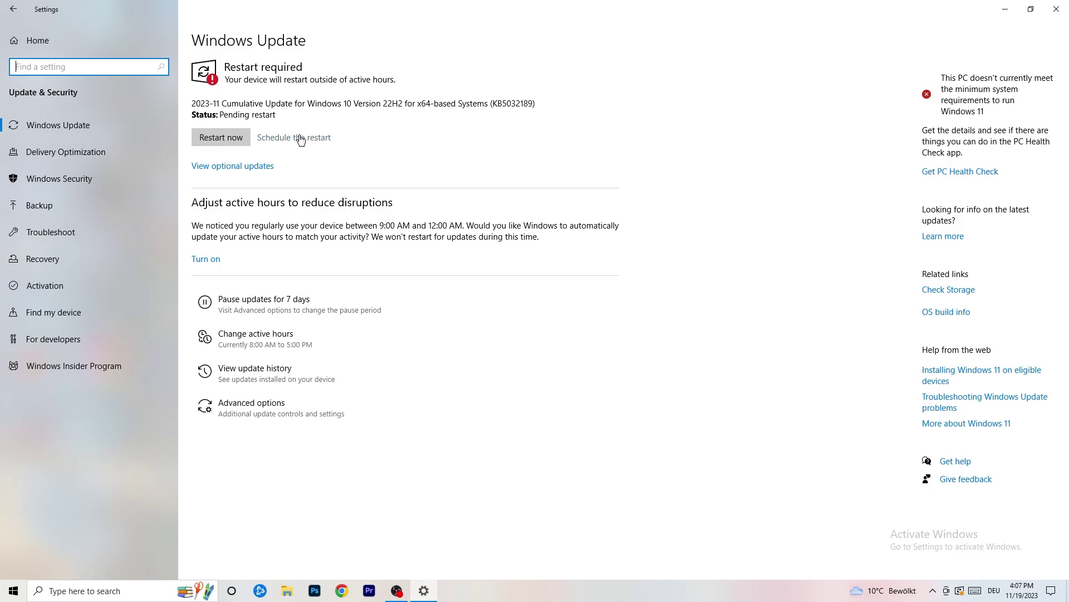
pyautogui.click(1056, 9)
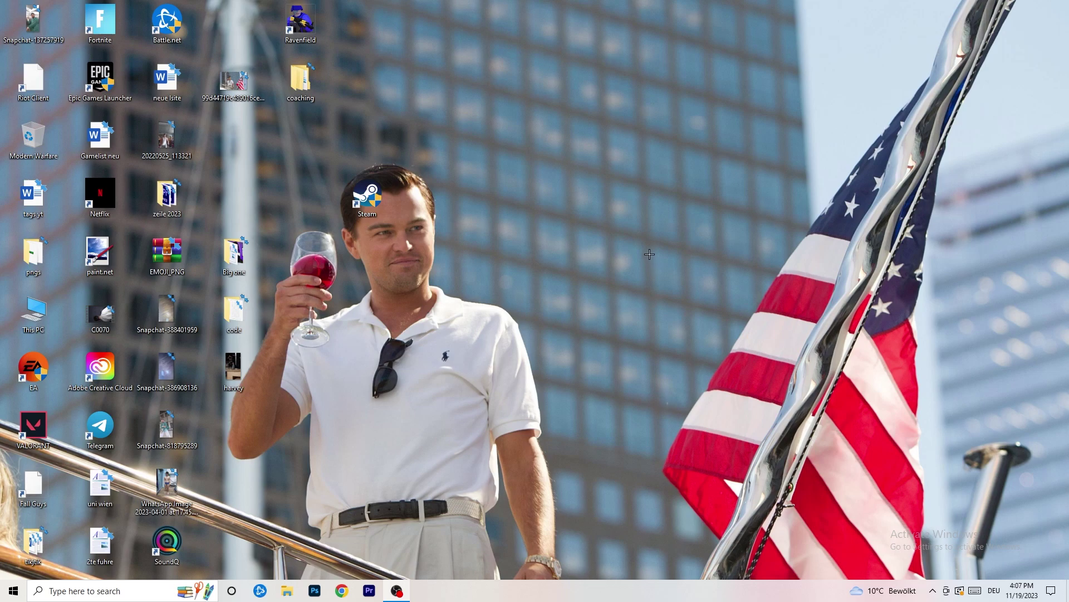
pyautogui.rightClick(649, 235)
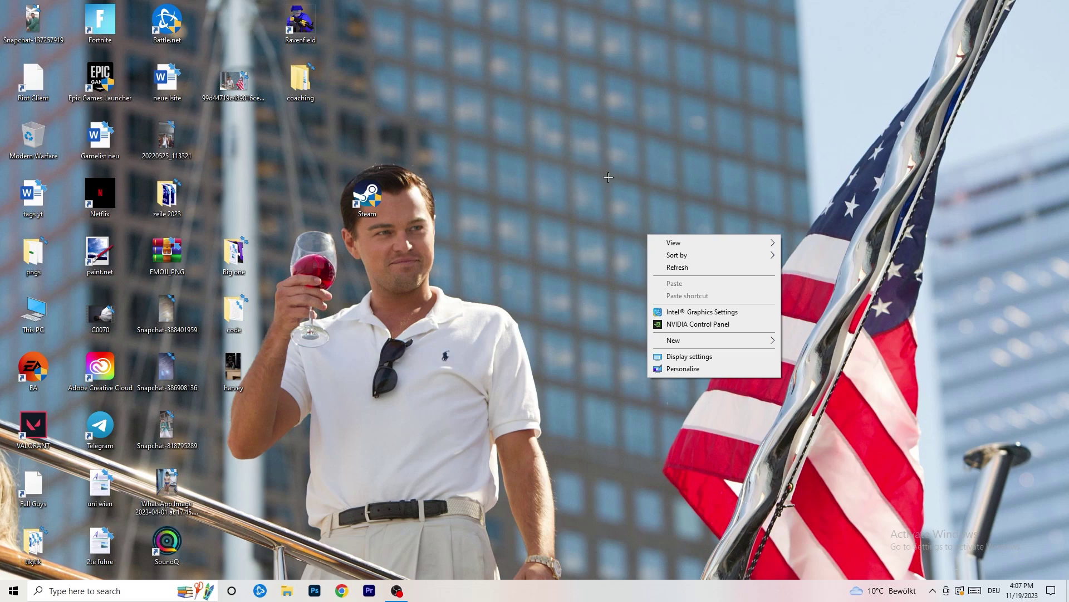
pyautogui.click(713, 325)
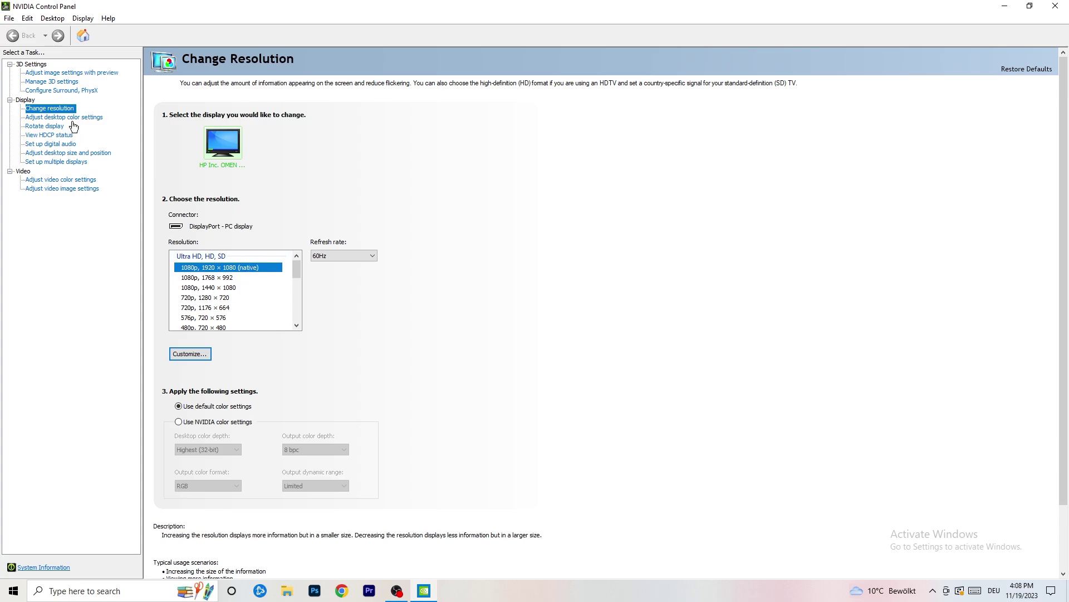
pyautogui.click(58, 74)
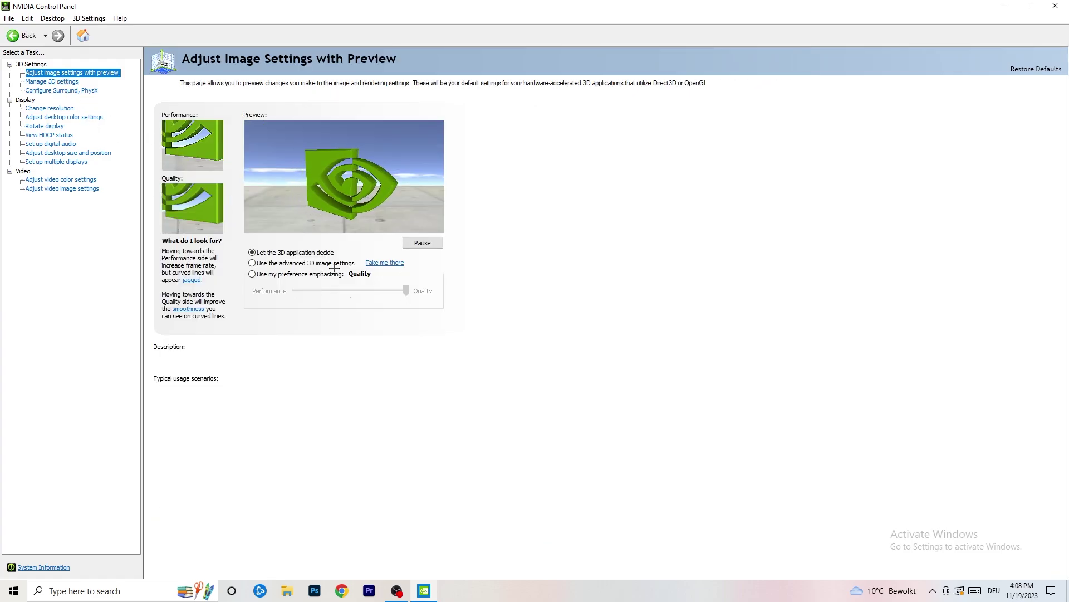
pyautogui.moveTo(334, 268)
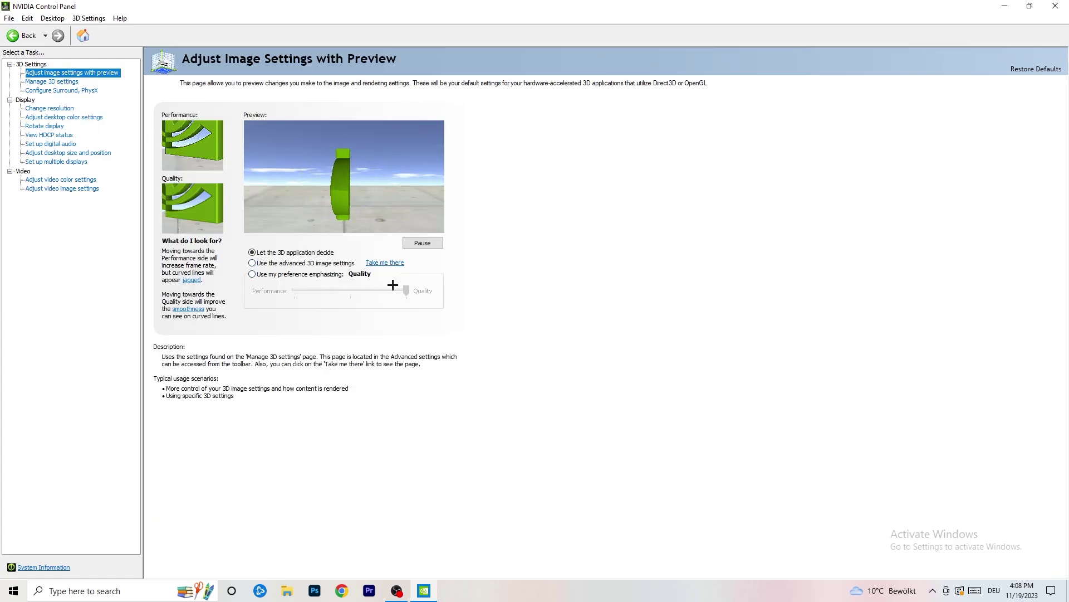
pyautogui.moveTo(308, 279)
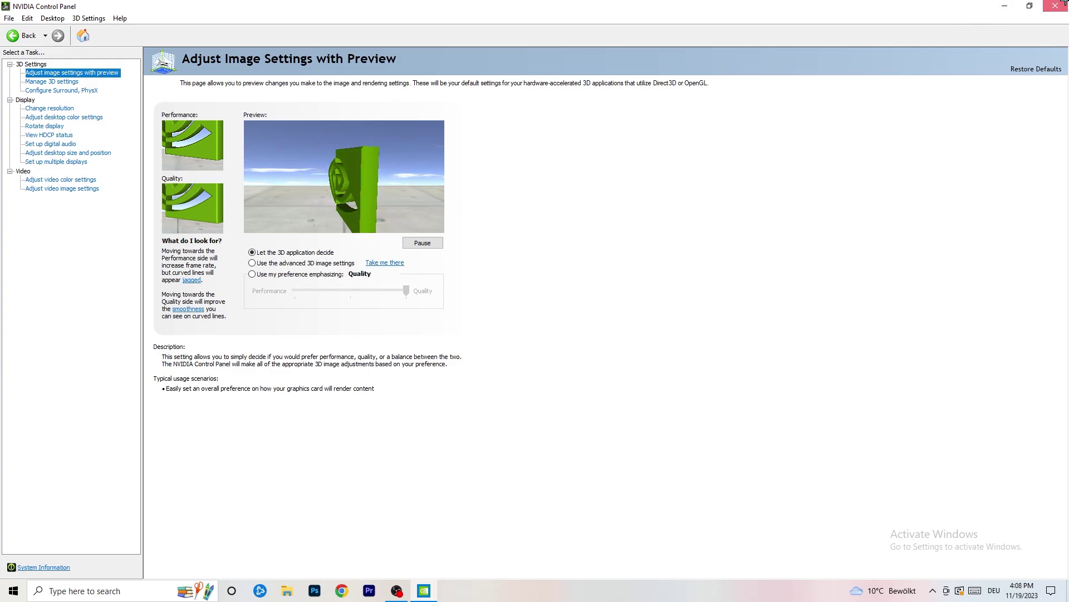
pyautogui.click(1054, 6)
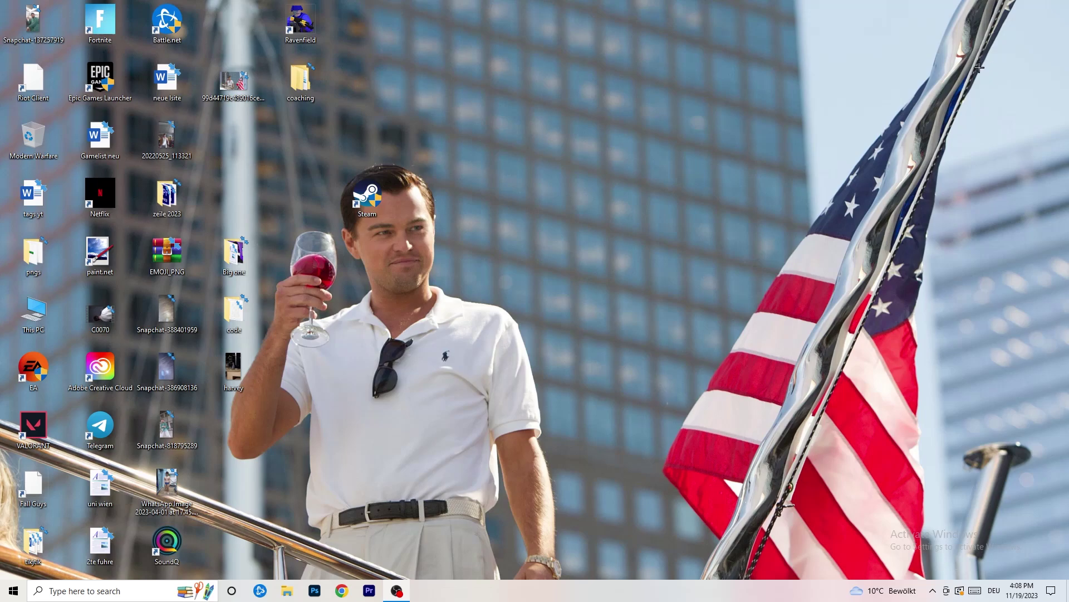